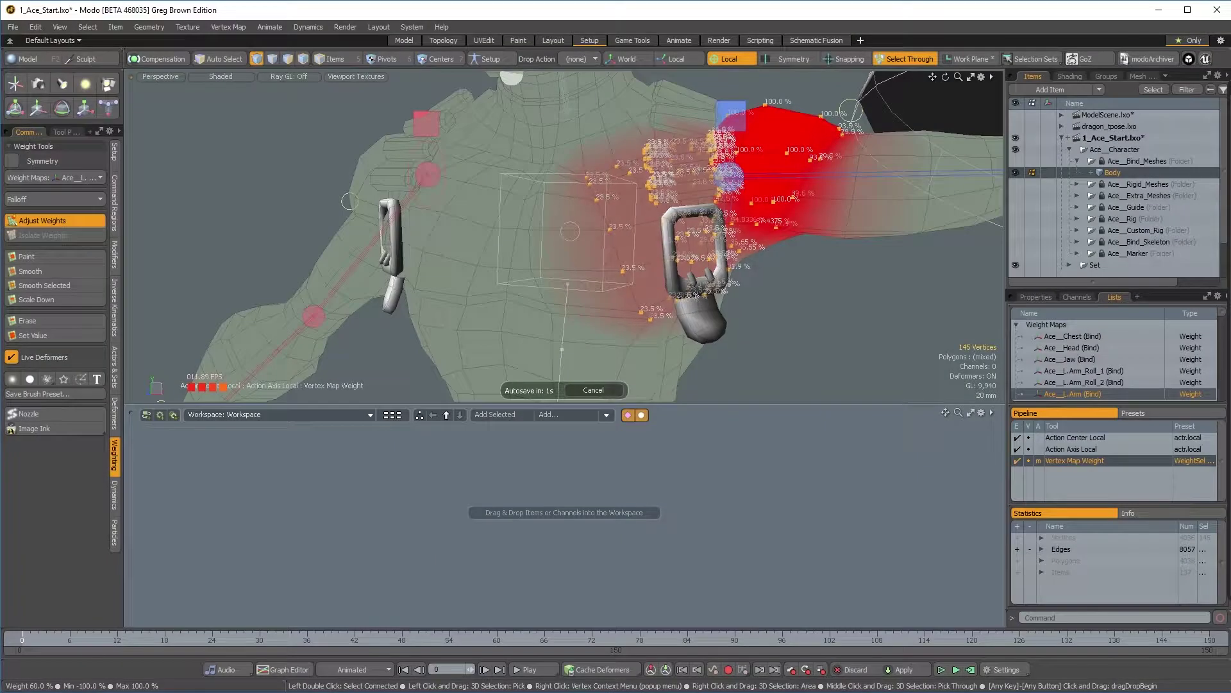
Step: Lower the selected shoulder-side chest vertices' arm weight to 0% and drop the tool
{"action": "left_click_drag", "start_coordinate": [799, 308], "coordinate": [799, 308]}
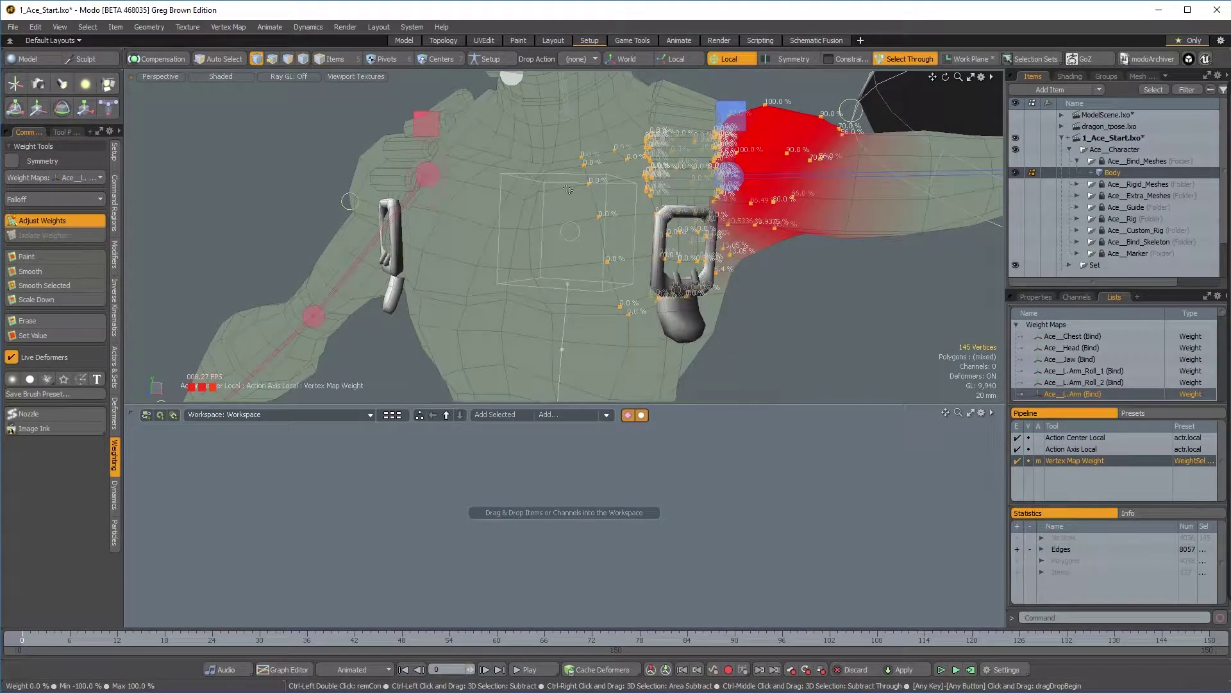
{"action": "key", "text": "q"}
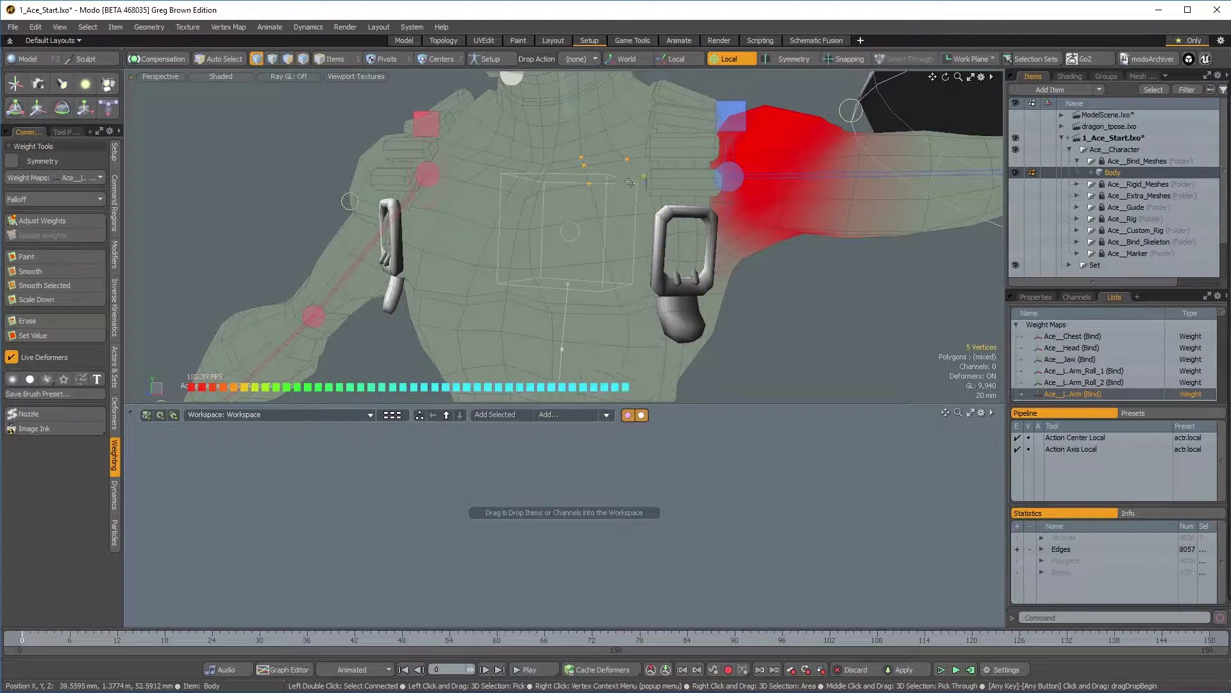
Step: Use Adjust Weights to set the centre chest vertices' arm weight to 0%
{"action": "left_click", "coordinate": [48, 225]}
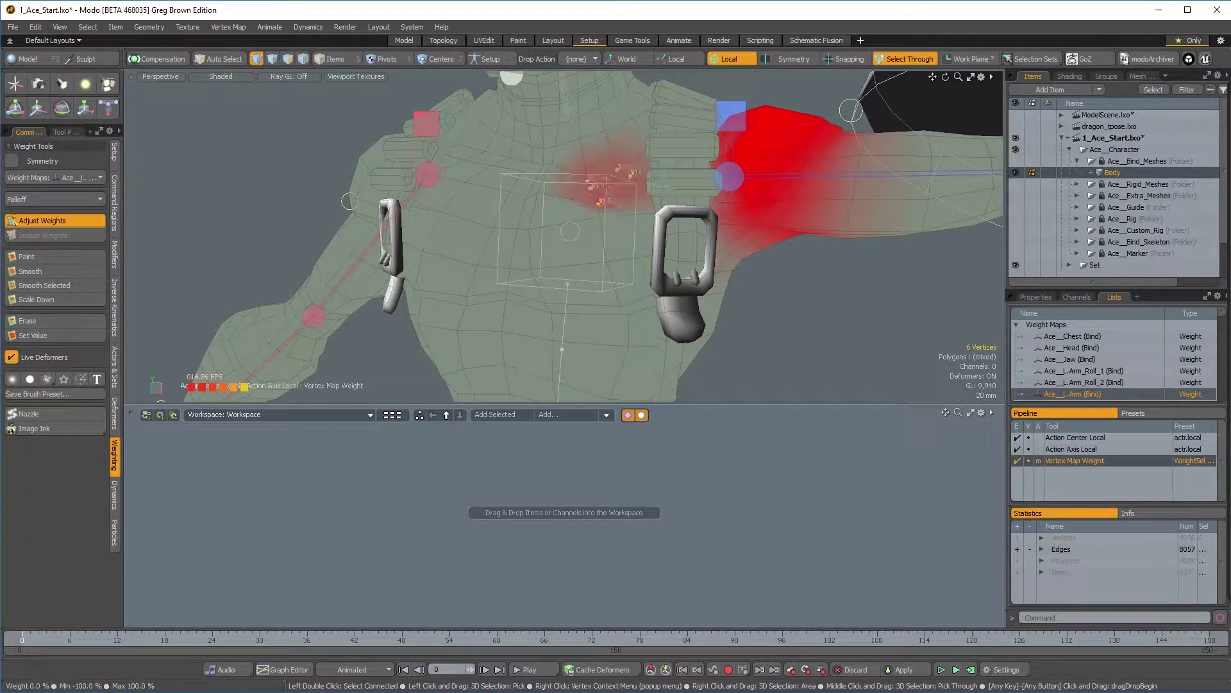
{"action": "left_click_drag", "start_coordinate": [763, 299], "coordinate": [537, 147]}
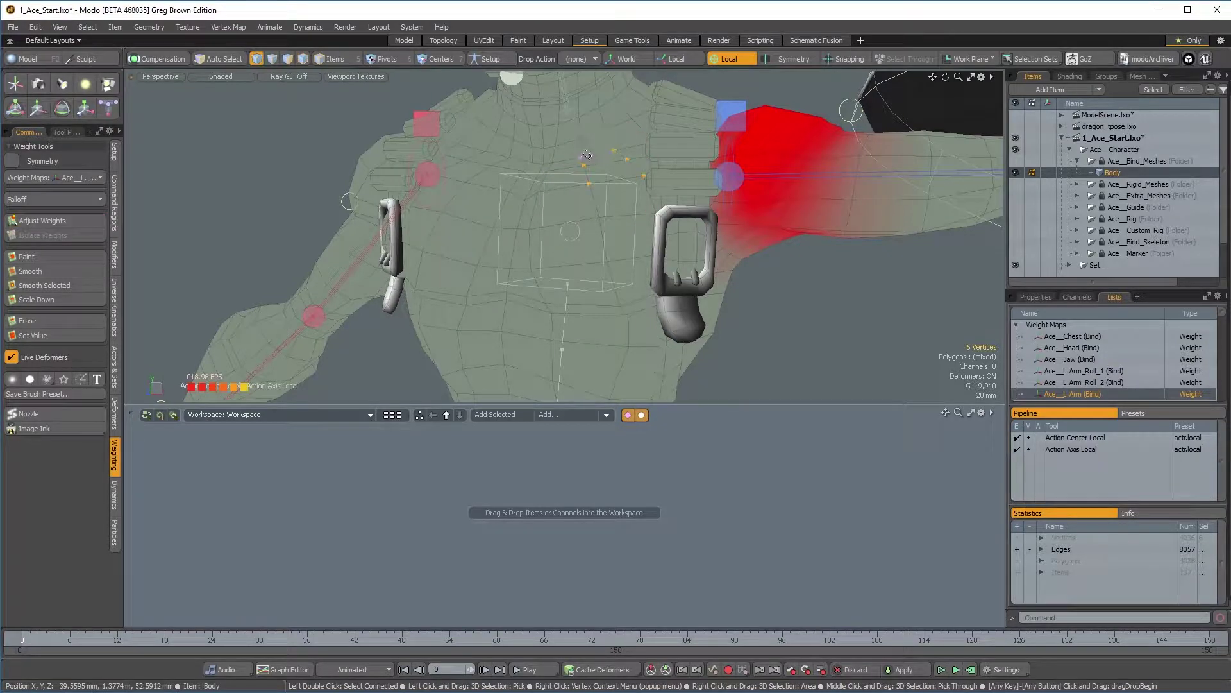
{"action": "left_click", "coordinate": [48, 220]}
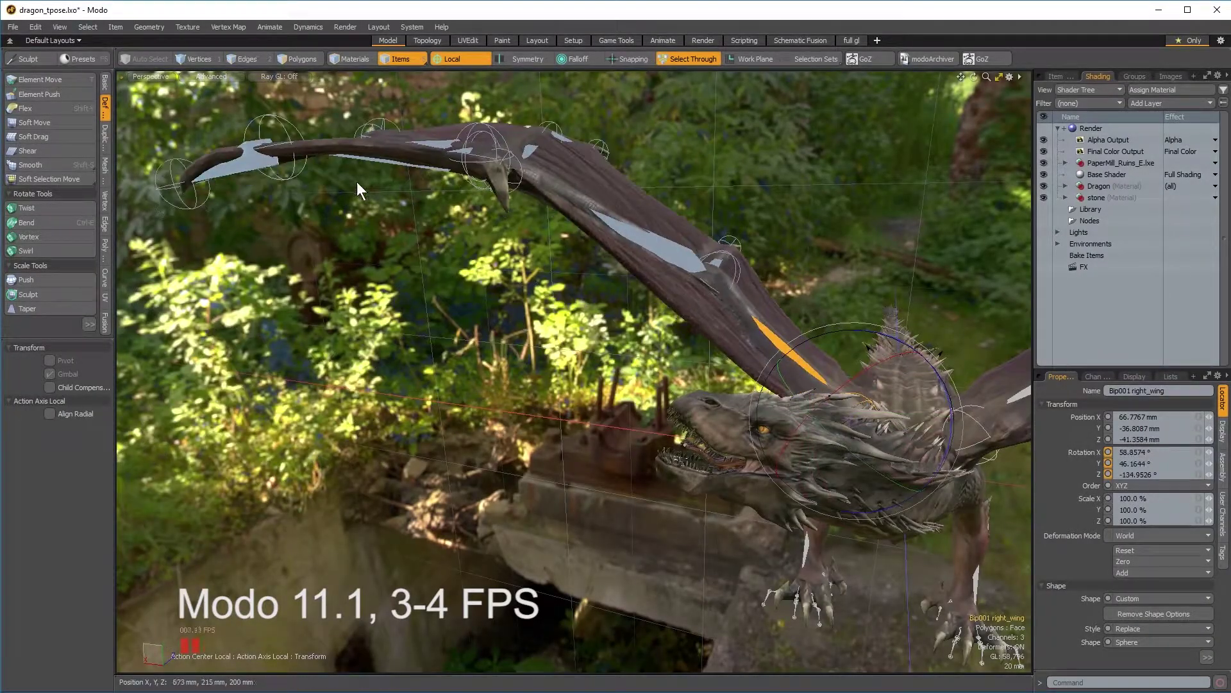
Step: Rotate the dragon's right_wing04 bone downward to a -33° offset
{"action": "left_click", "coordinate": [253, 164]}
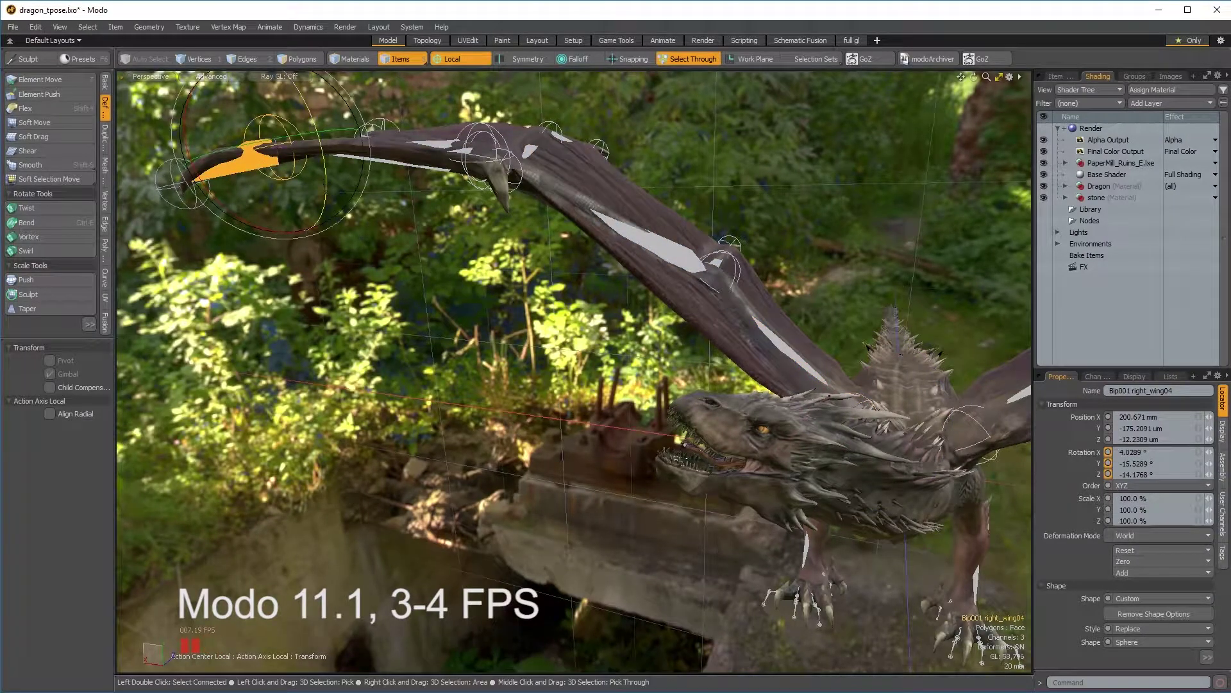
{"action": "left_click_drag", "start_coordinate": [324, 179], "coordinate": [328, 112]}
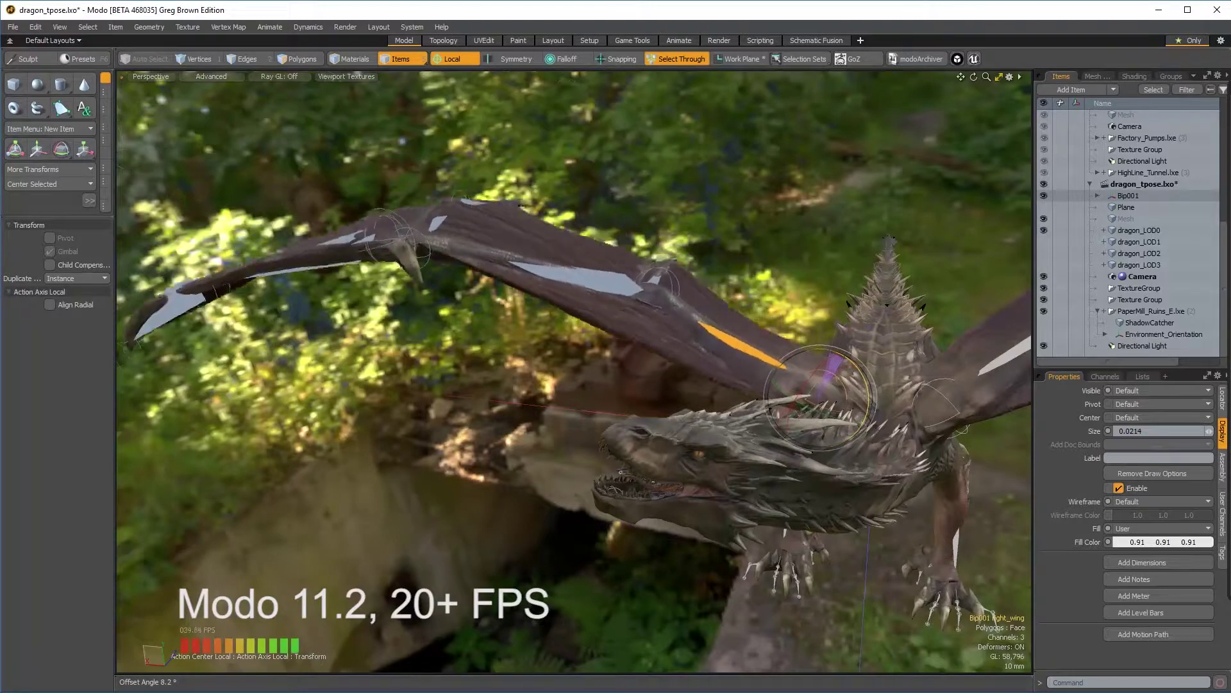
{"action": "left_click", "coordinate": [189, 175]}
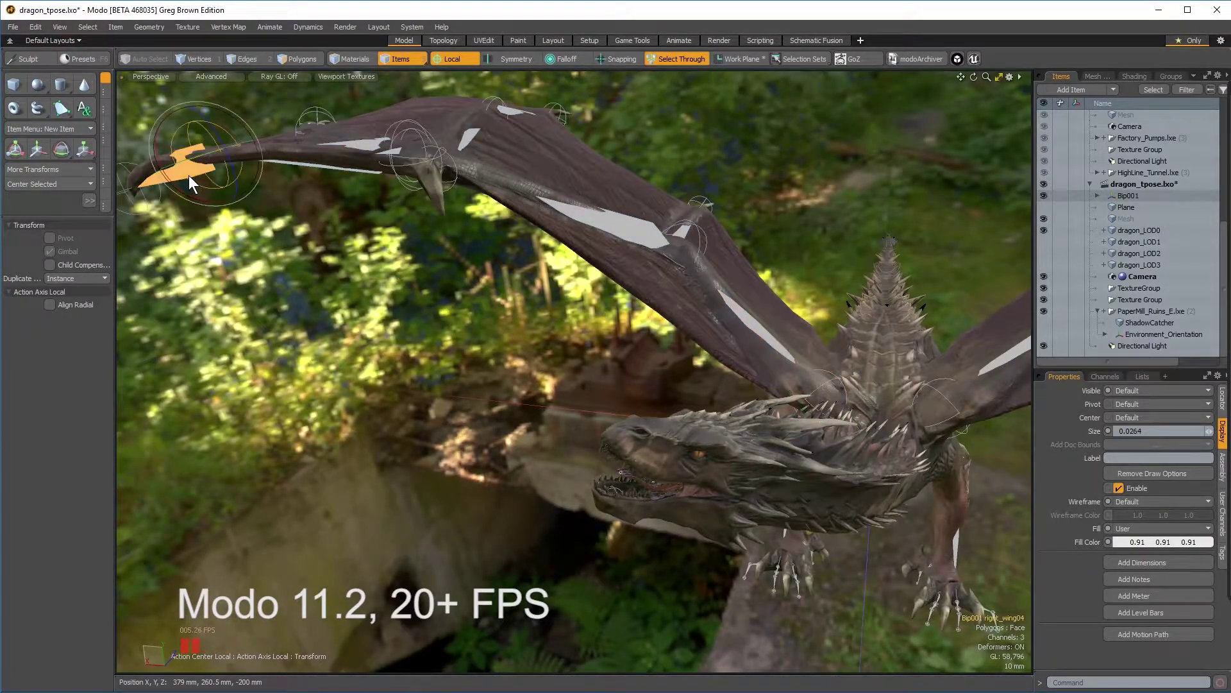
{"action": "left_click_drag", "start_coordinate": [233, 165], "coordinate": [231, 193]}
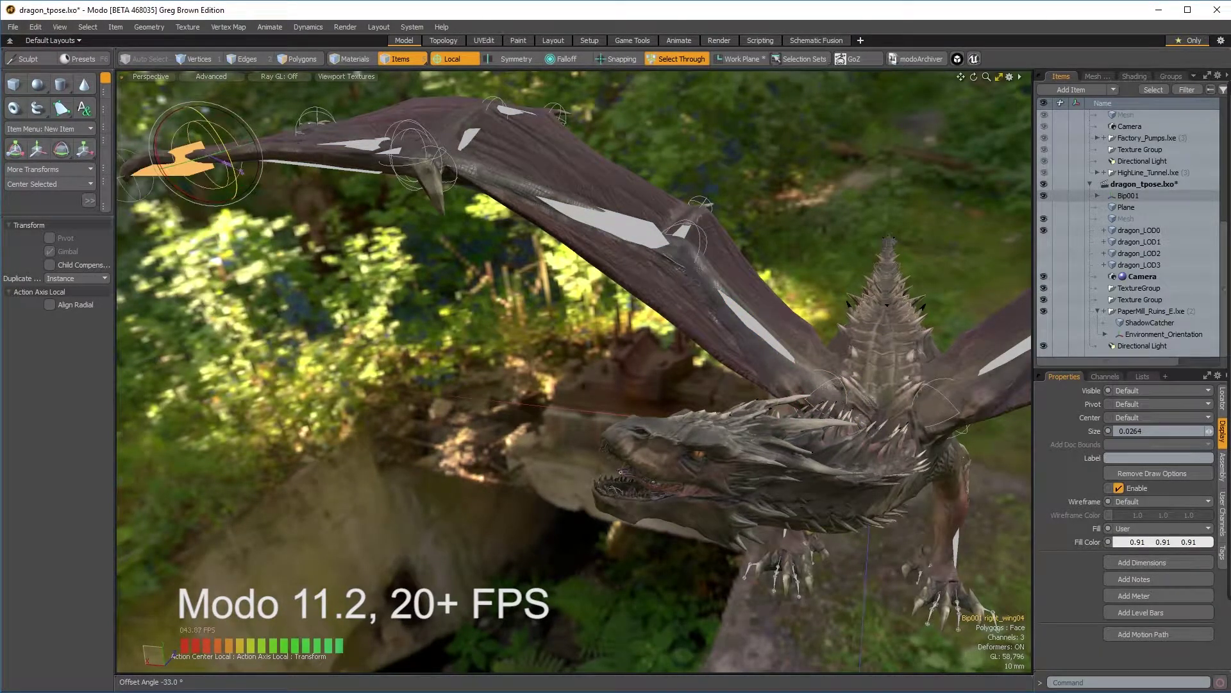